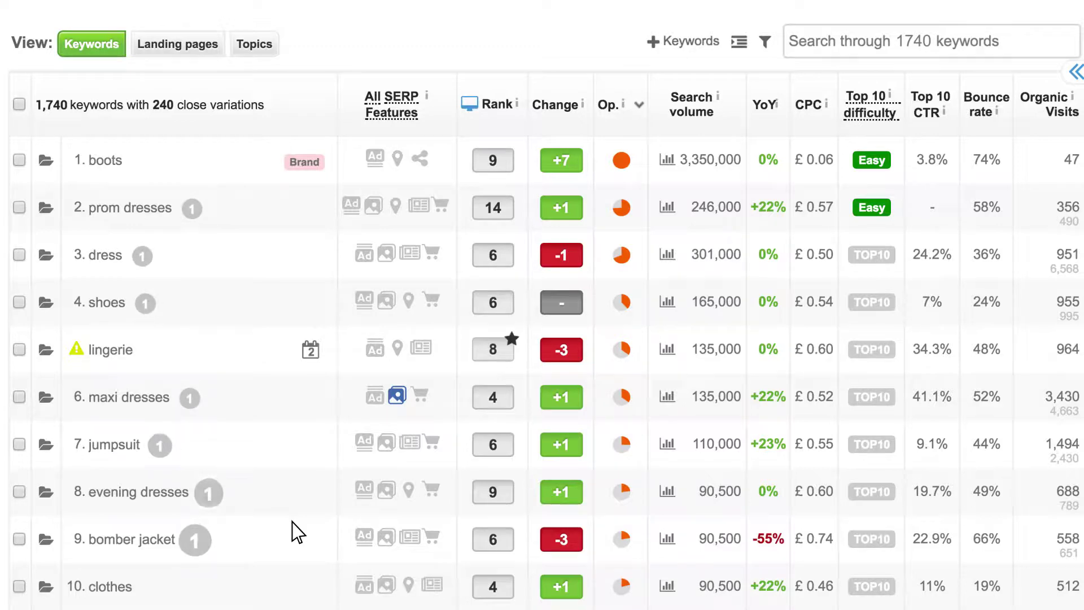
# Close the maxi dresses variations popup and expand the Conv. rate, Conv. and Revenue columns
pyautogui.click(191, 398)
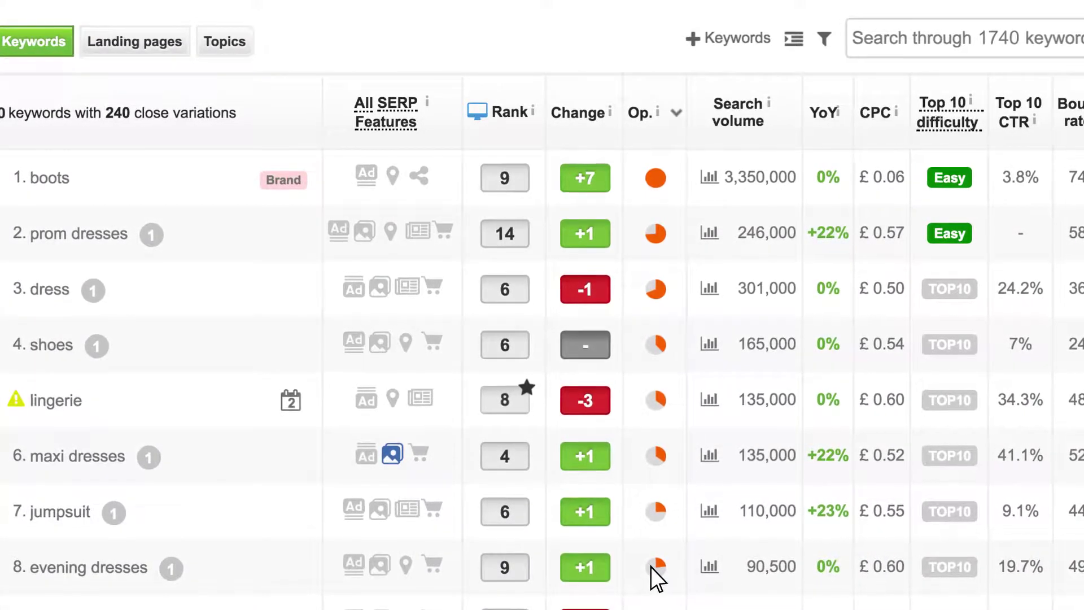
pyautogui.moveTo(768, 207)
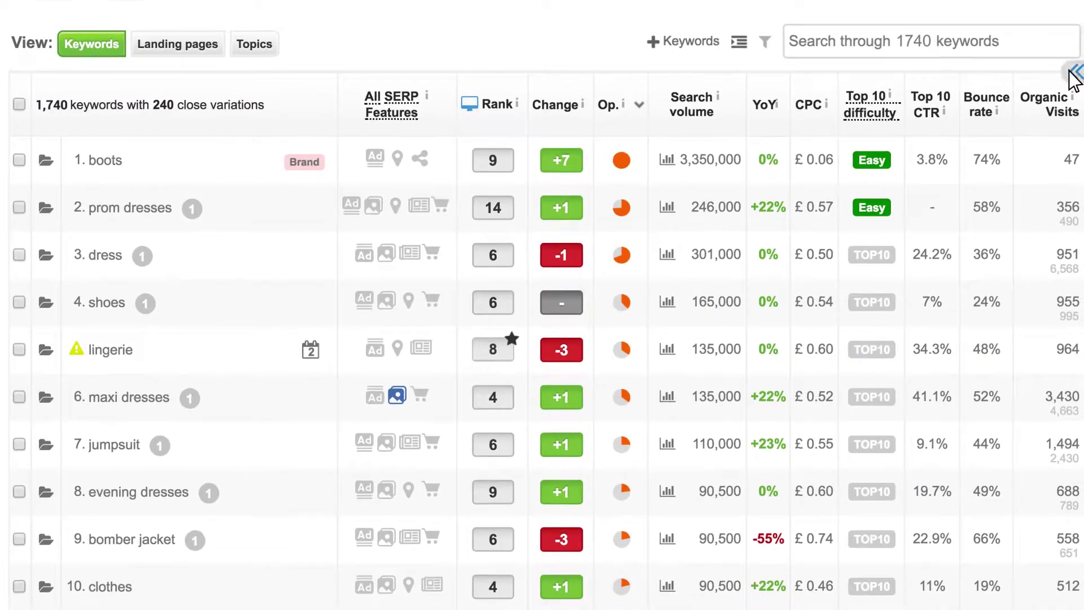
pyautogui.click(1074, 76)
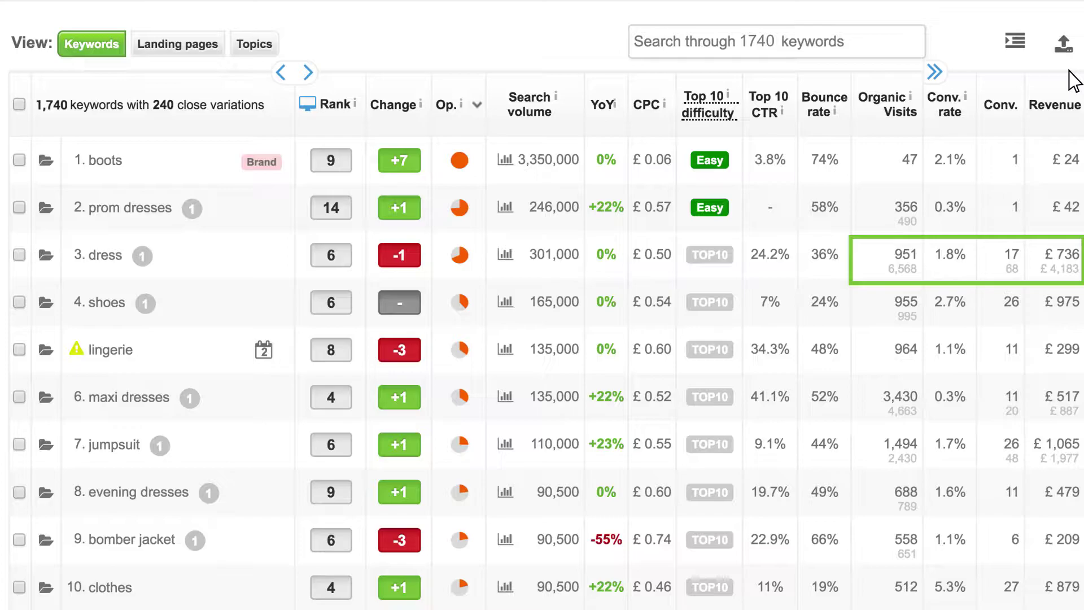
# Filter keywords to search volume over 200,000 AND rank under 20, leaving boots, dress, prom dresses
pyautogui.click(933, 75)
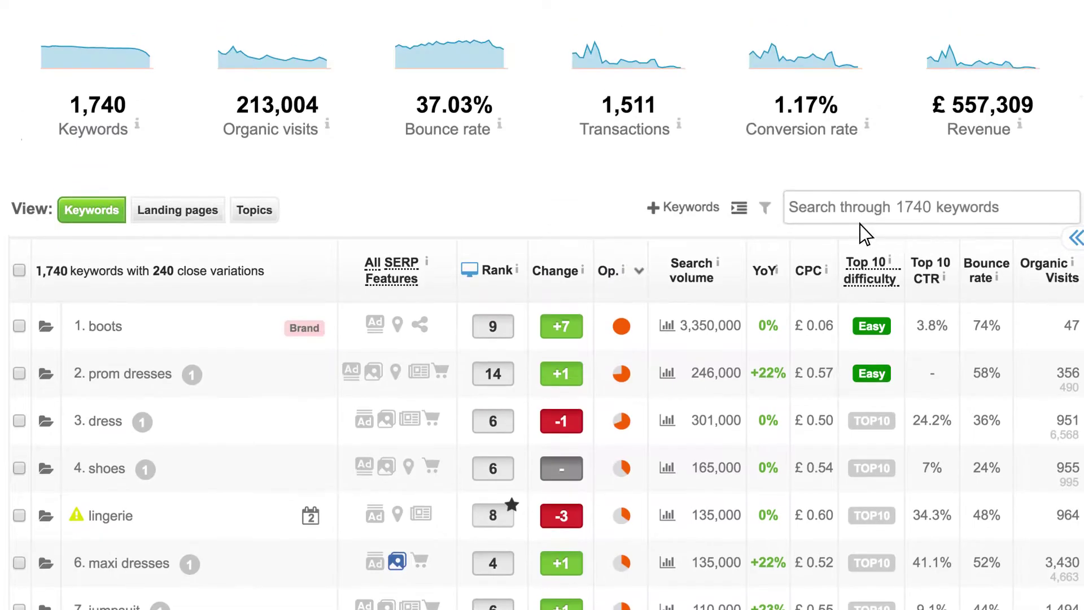
pyautogui.click(163, 222)
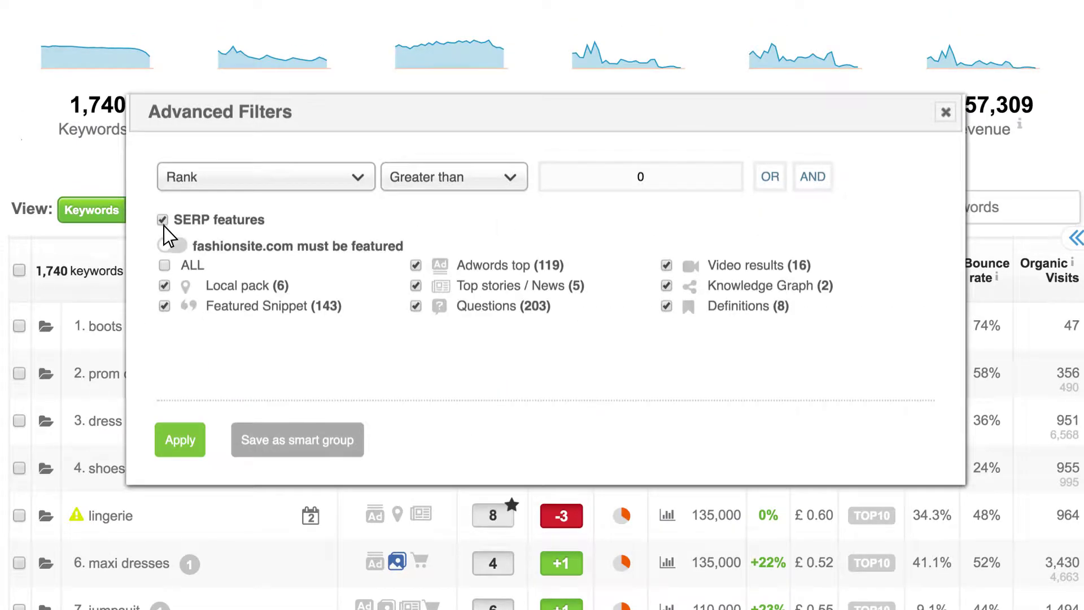
pyautogui.click(164, 222)
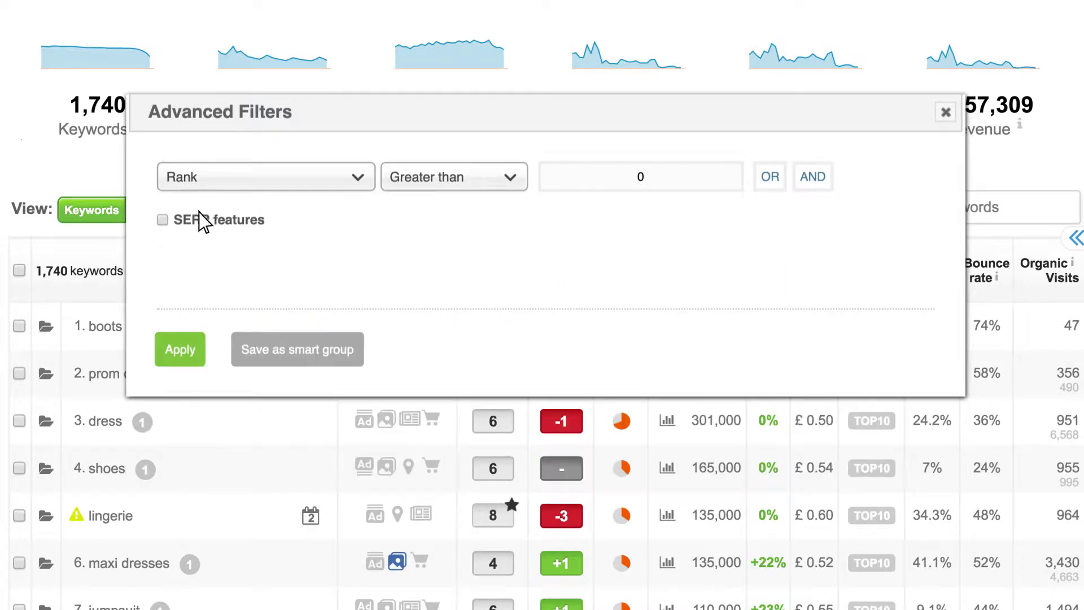
pyautogui.click(285, 178)
pyautogui.click(209, 247)
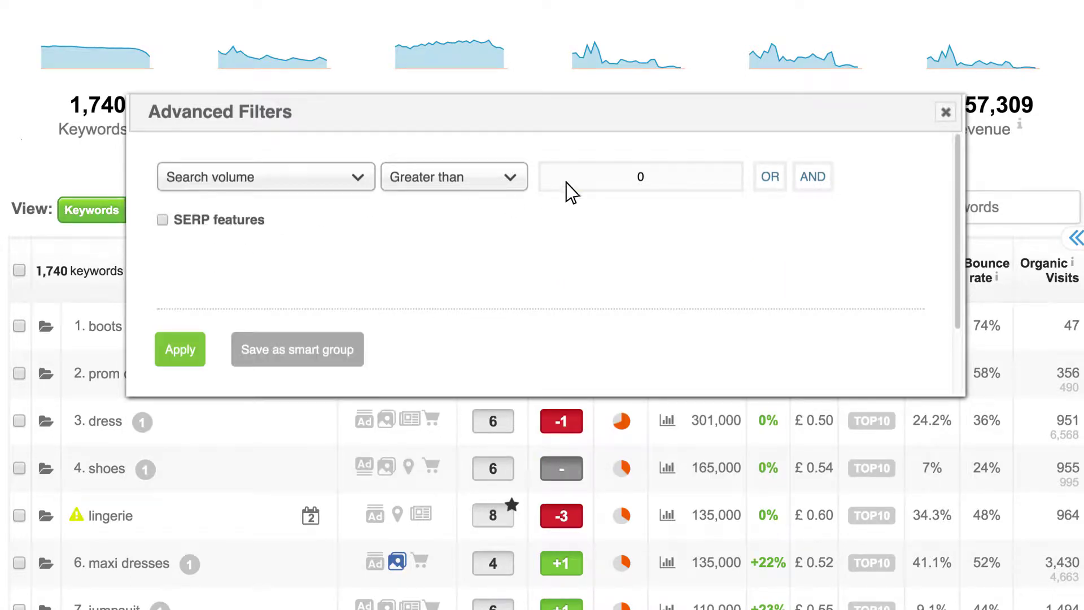
pyautogui.write('200000')
pyautogui.click(814, 177)
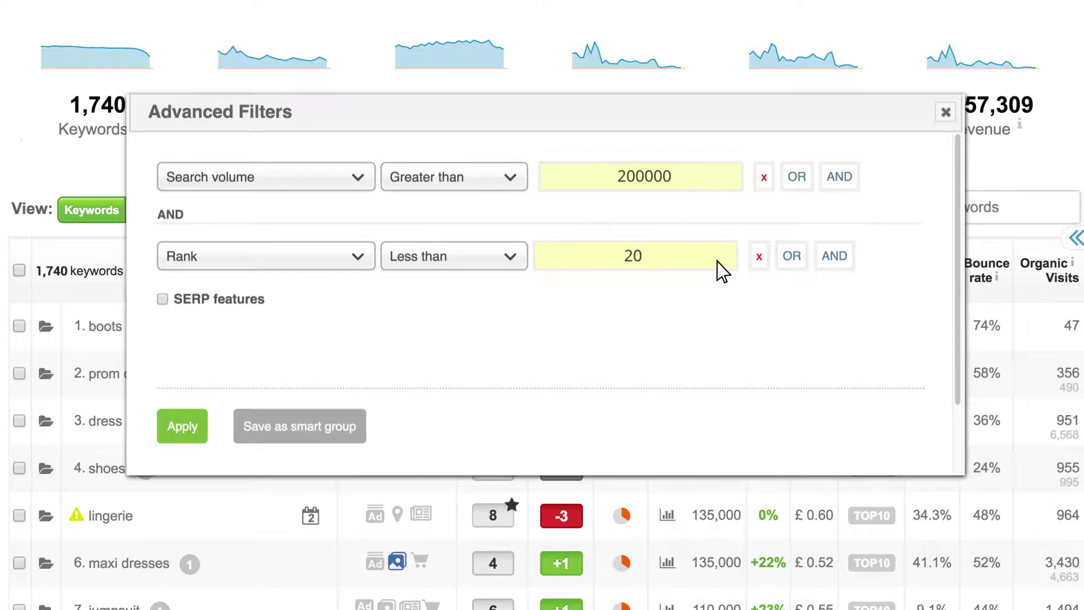
pyautogui.click(181, 426)
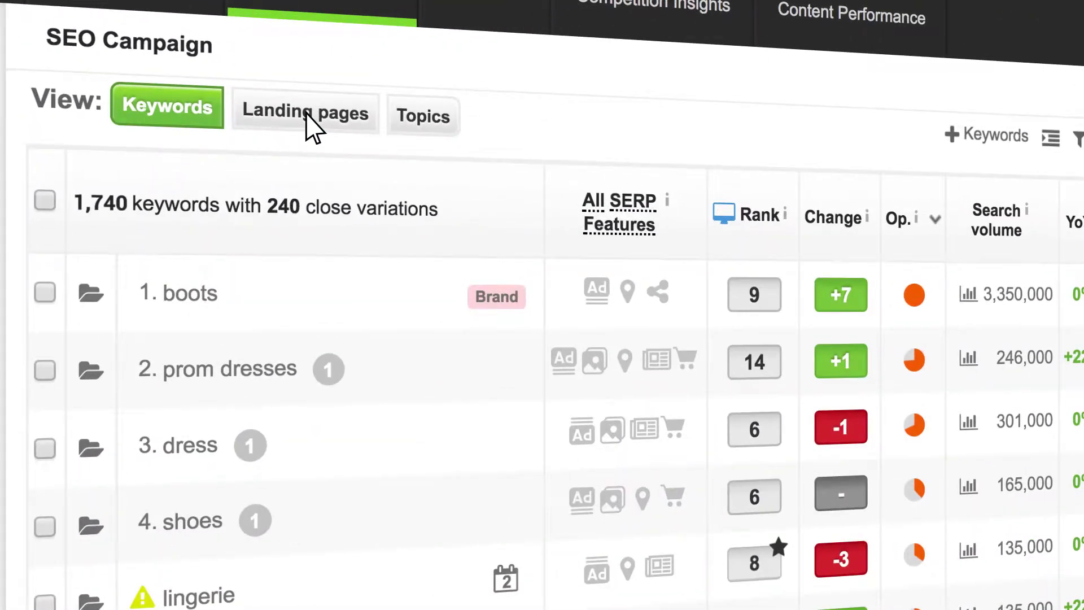
# Switch to keyword topics, list a topic's keywords, and show keyword group figures for mobile
pyautogui.click(423, 116)
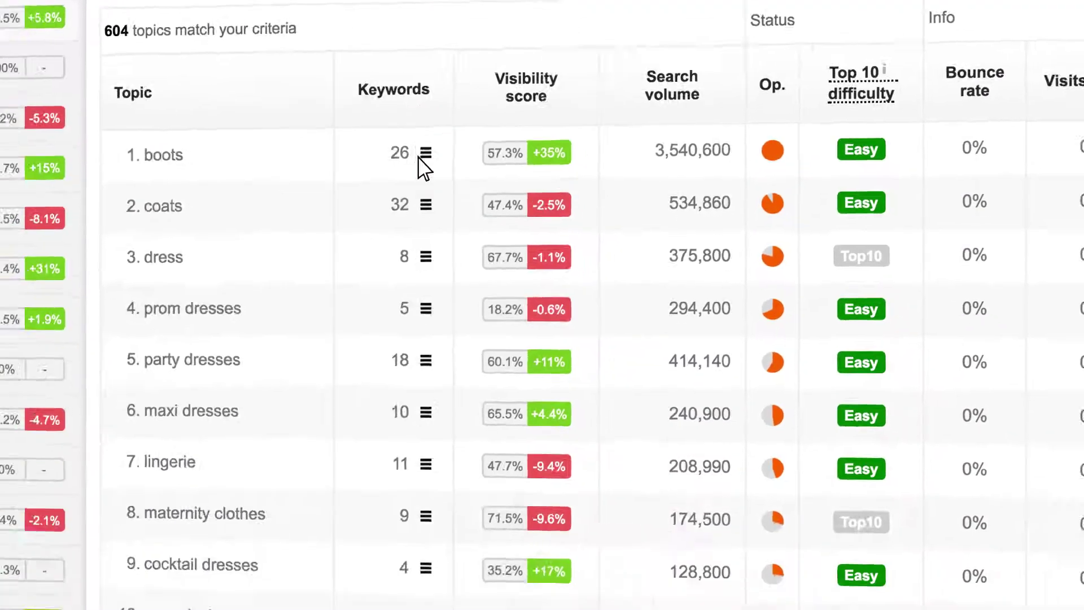
pyautogui.click(417, 138)
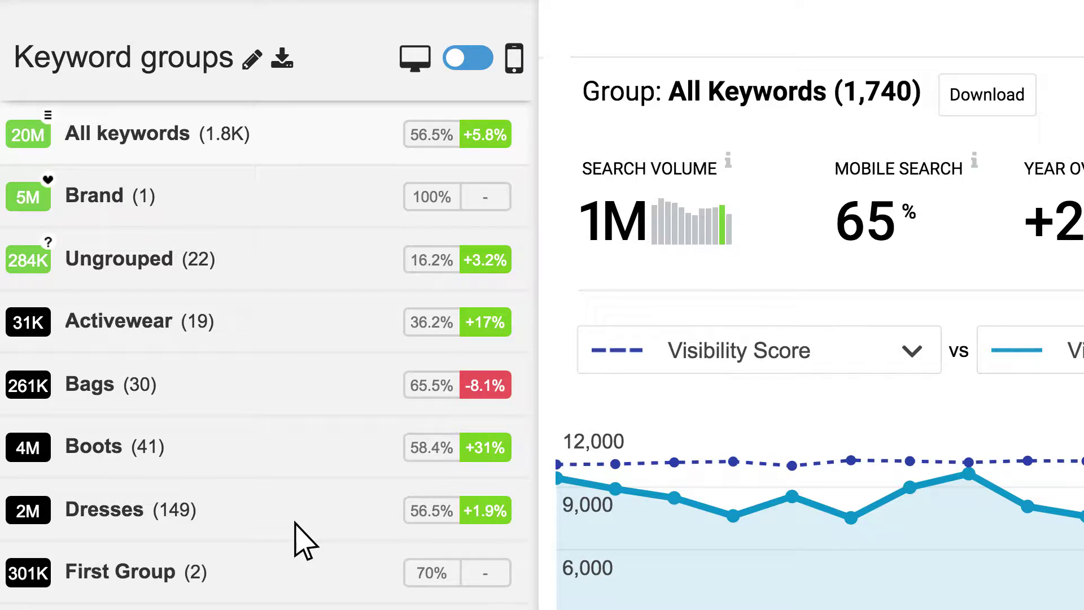
pyautogui.click(468, 57)
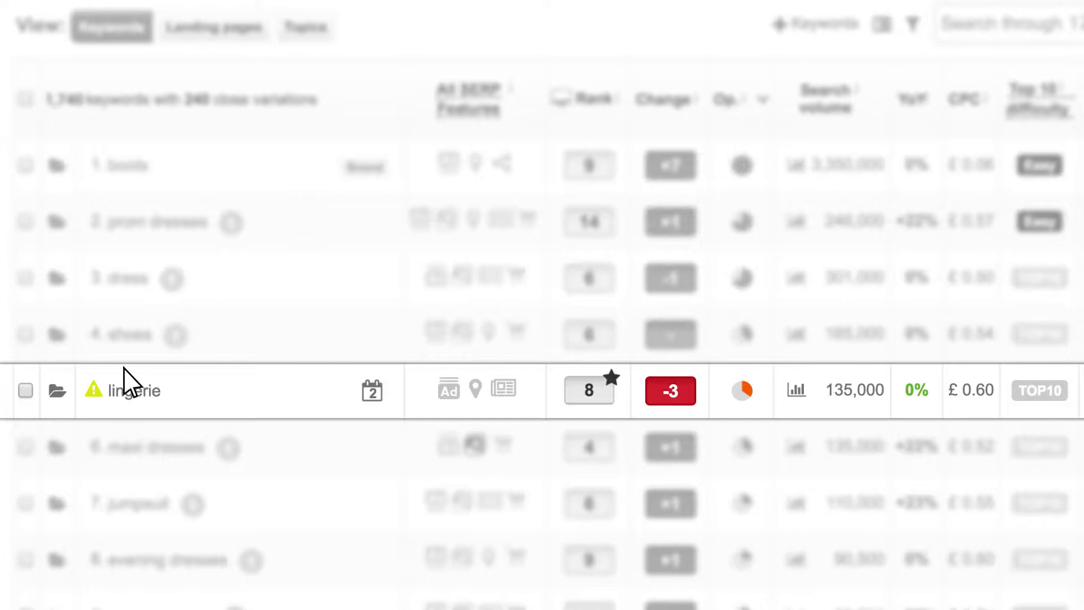
pyautogui.moveTo(92, 389)
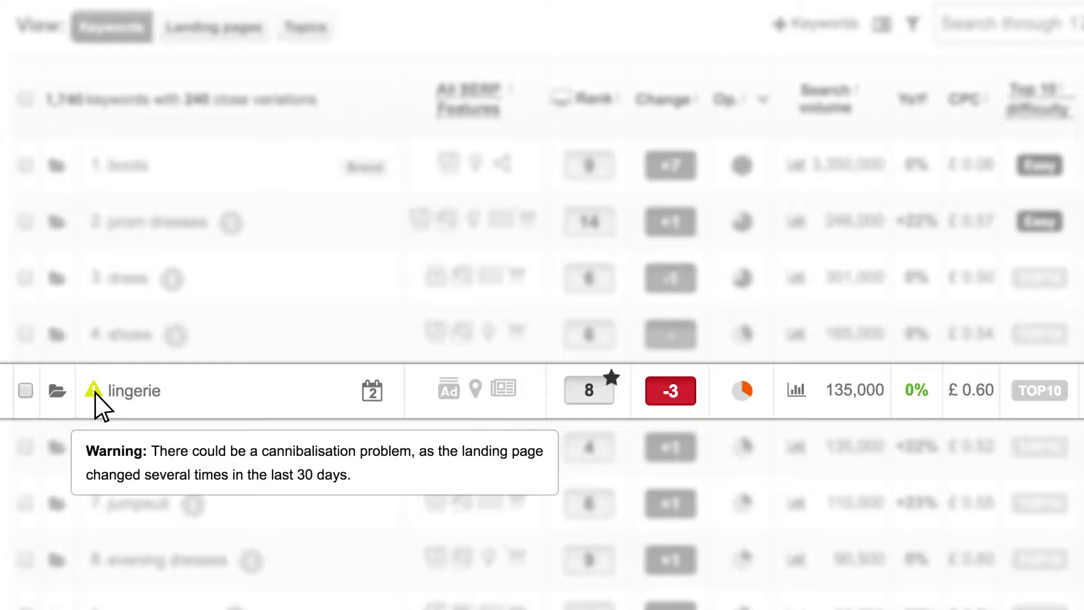
# Open the rank events popup from the calendar icon on the lingerie row
pyautogui.click(373, 390)
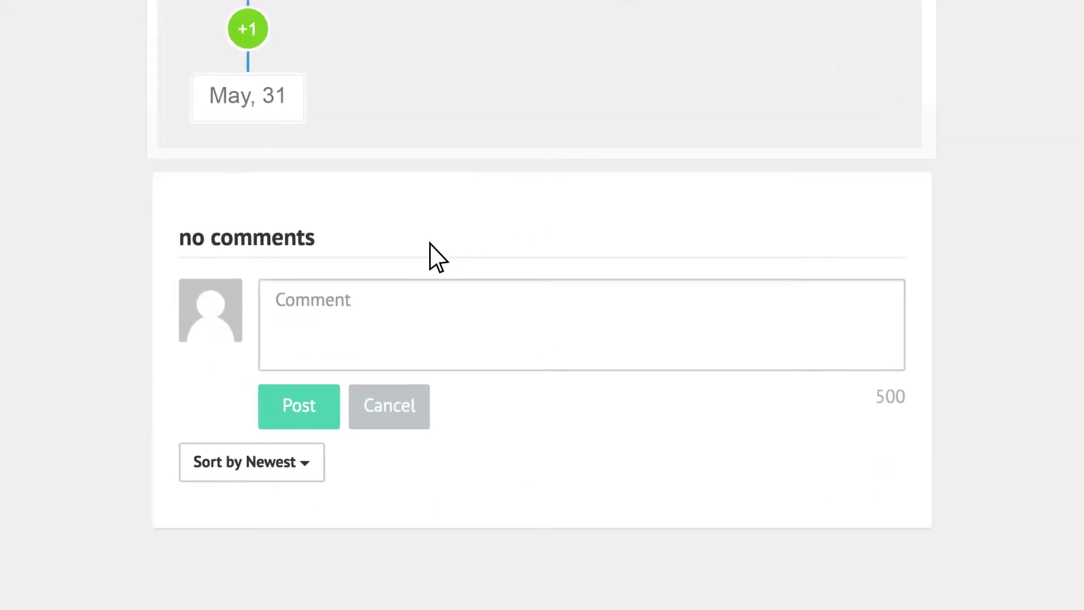
# Post a comment on the lingerie rank-events shared insight
pyautogui.click(298, 405)
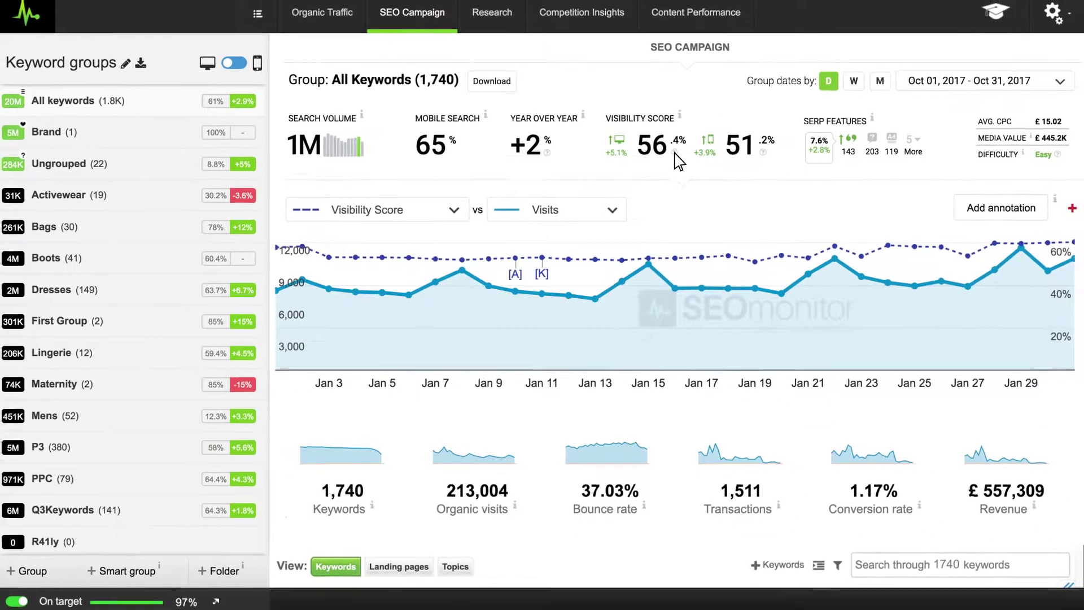
pyautogui.moveTo(657, 147)
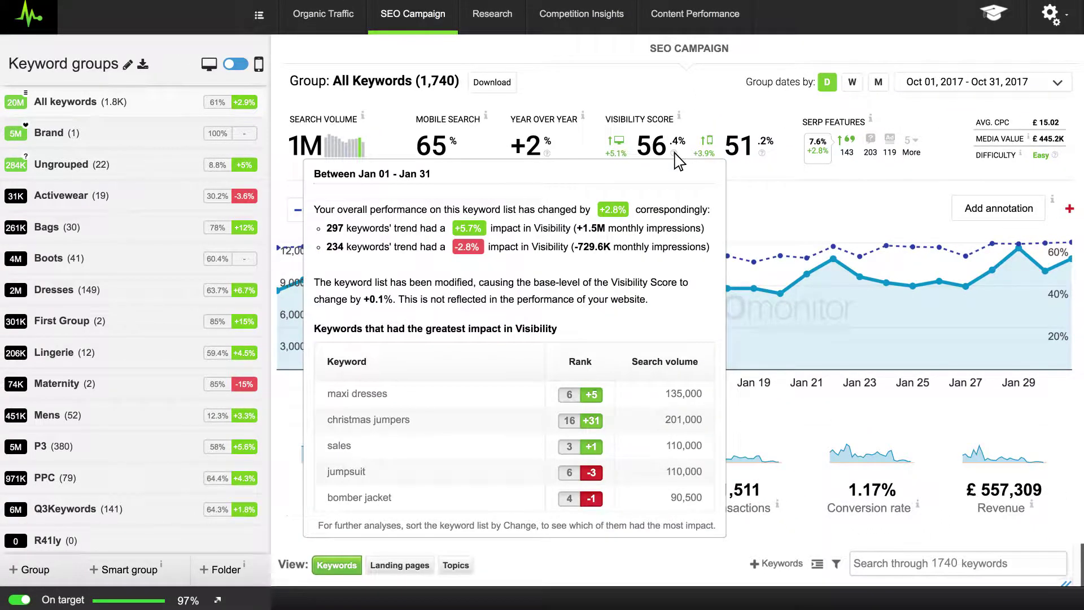
pyautogui.scroll(-5, 652, 119)
pyautogui.scroll(-5, 626, 102)
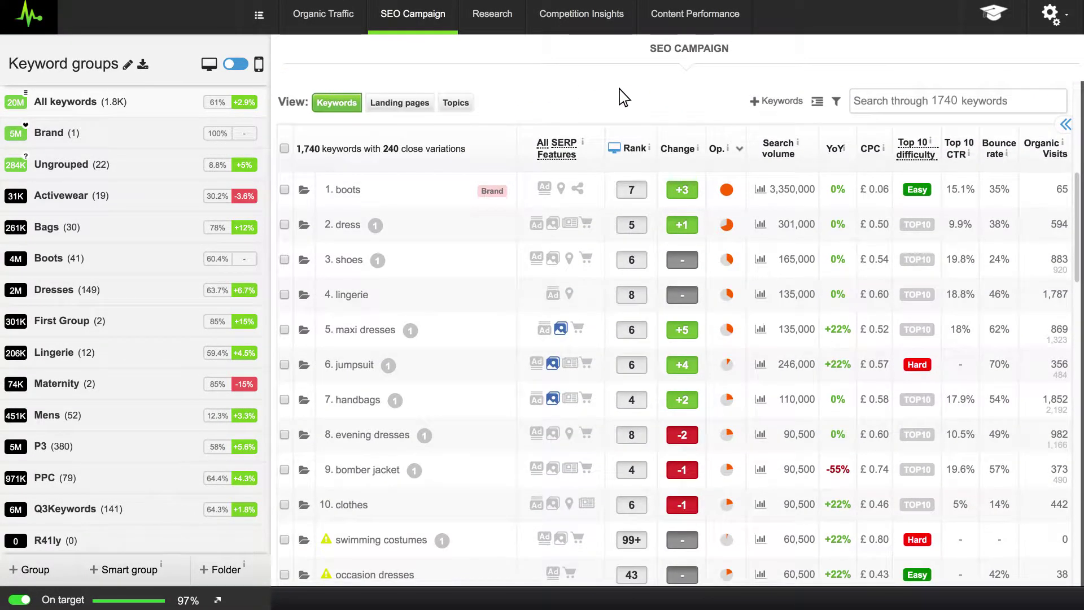
# Sort the campaign keyword table by the rank Change column
pyautogui.click(683, 158)
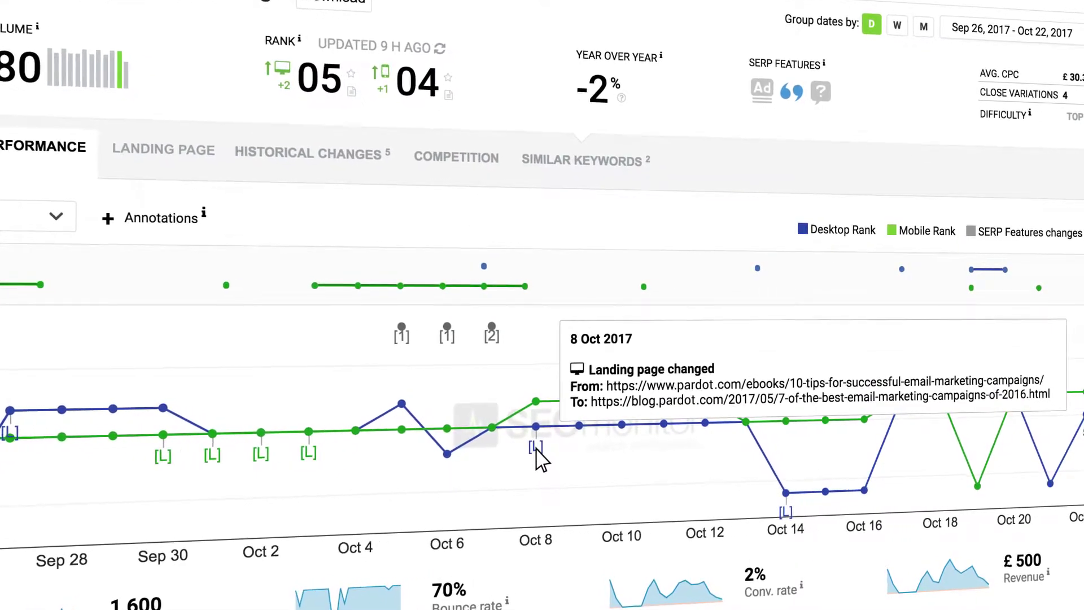
pyautogui.moveTo(434, 336)
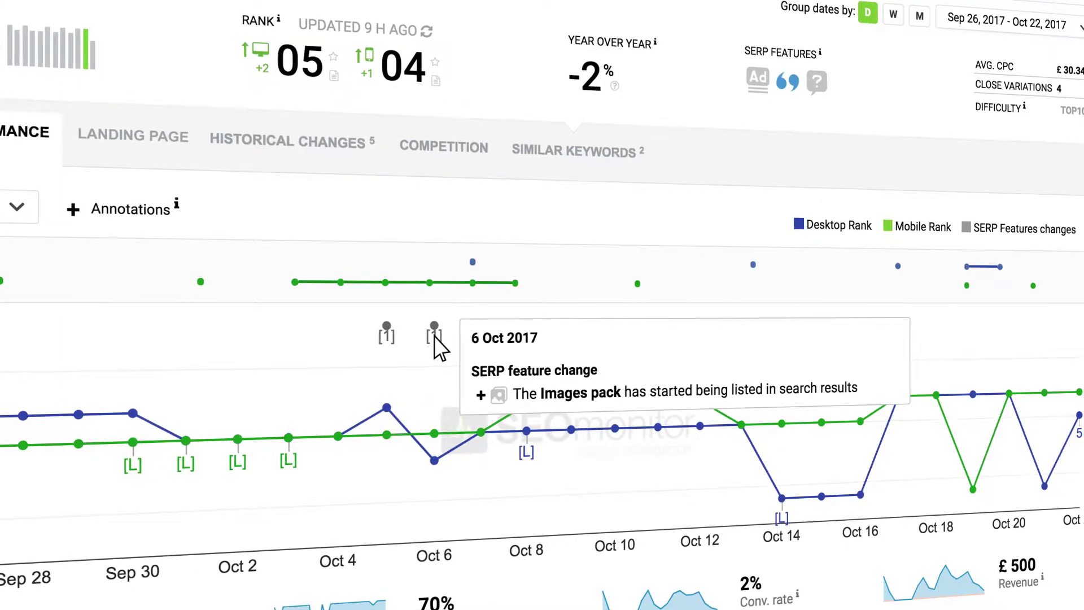
# Show the Landing Page details, stepping back to an older snapshot and forward to the latest
pyautogui.click(133, 135)
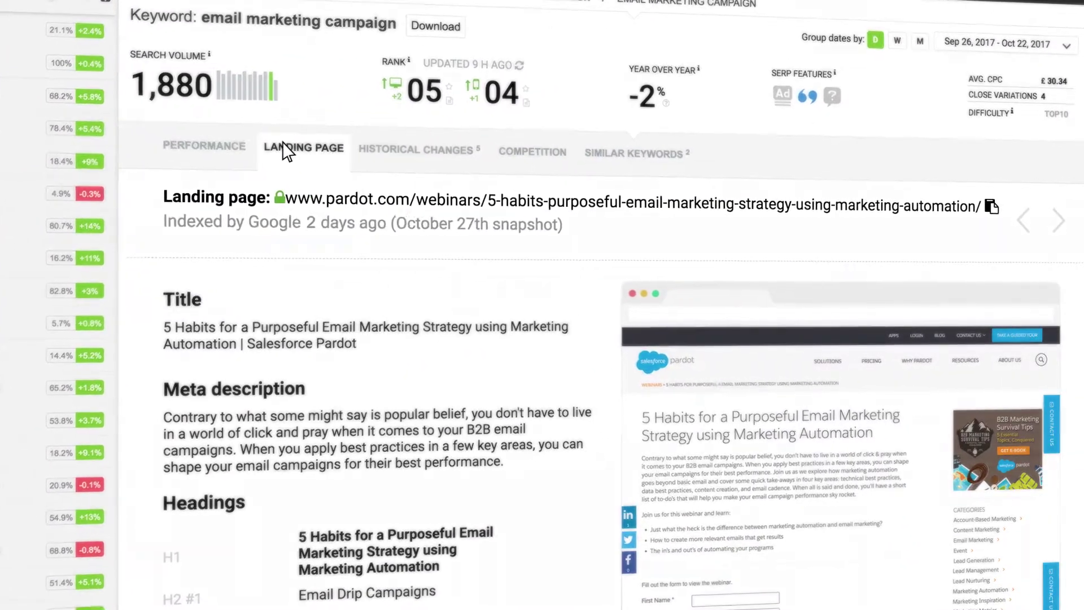
pyautogui.click(1023, 219)
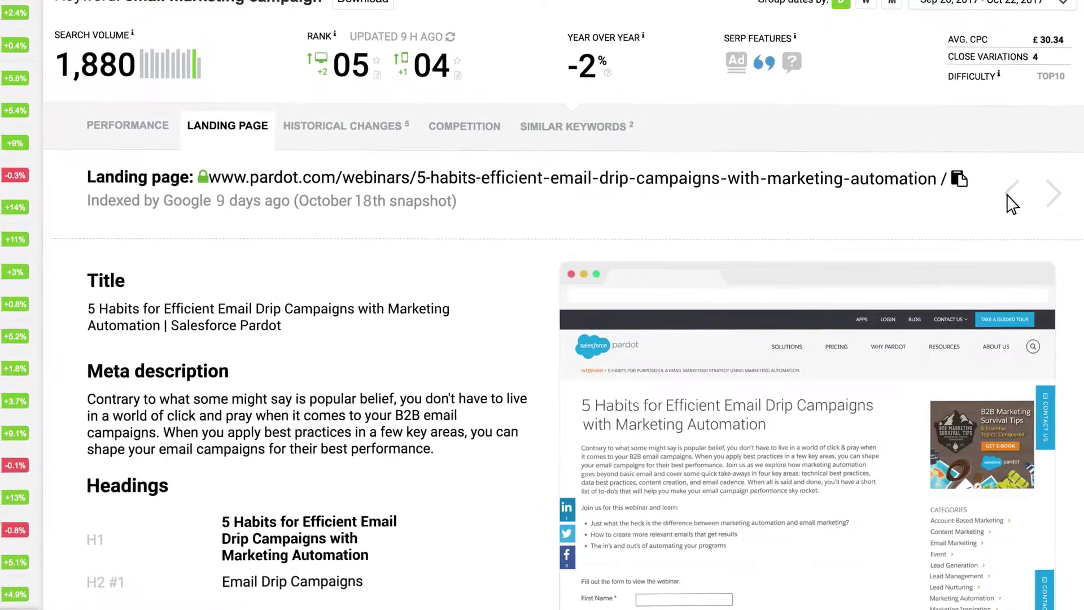
pyautogui.click(1053, 193)
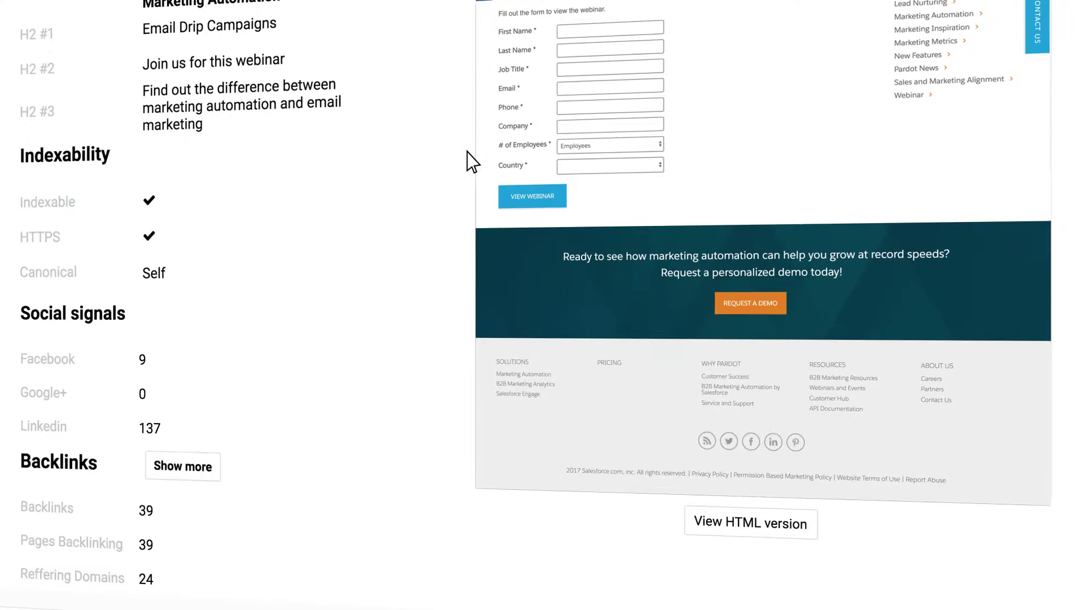
pyautogui.scroll(5, 472, 161)
pyautogui.scroll(5, 472, 161)
pyautogui.scroll(3, 762, 127)
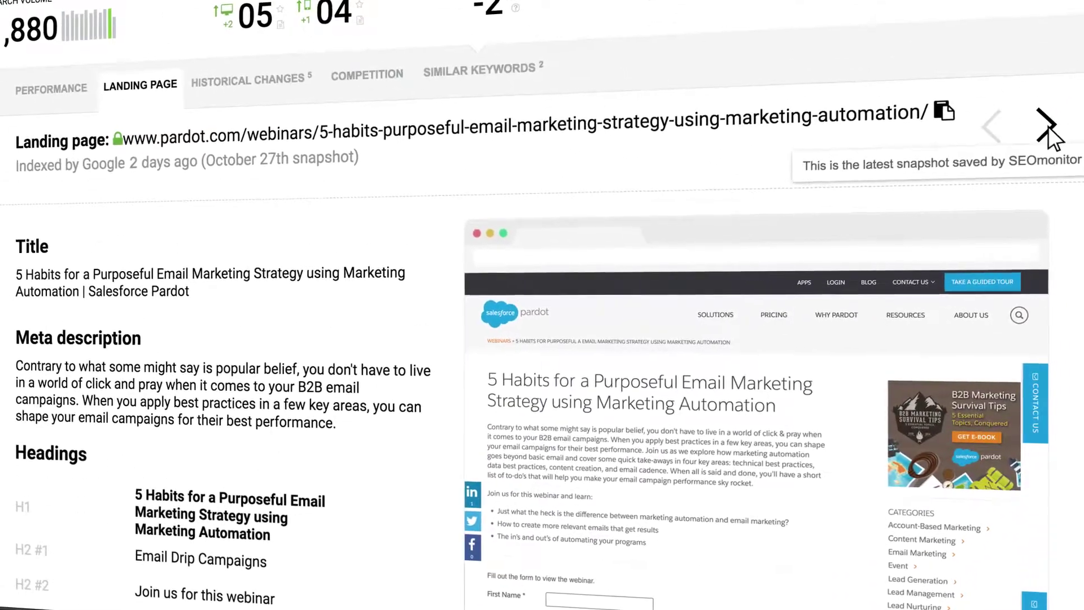
pyautogui.scroll(-6, 922, 291)
pyautogui.scroll(-6, 762, 423)
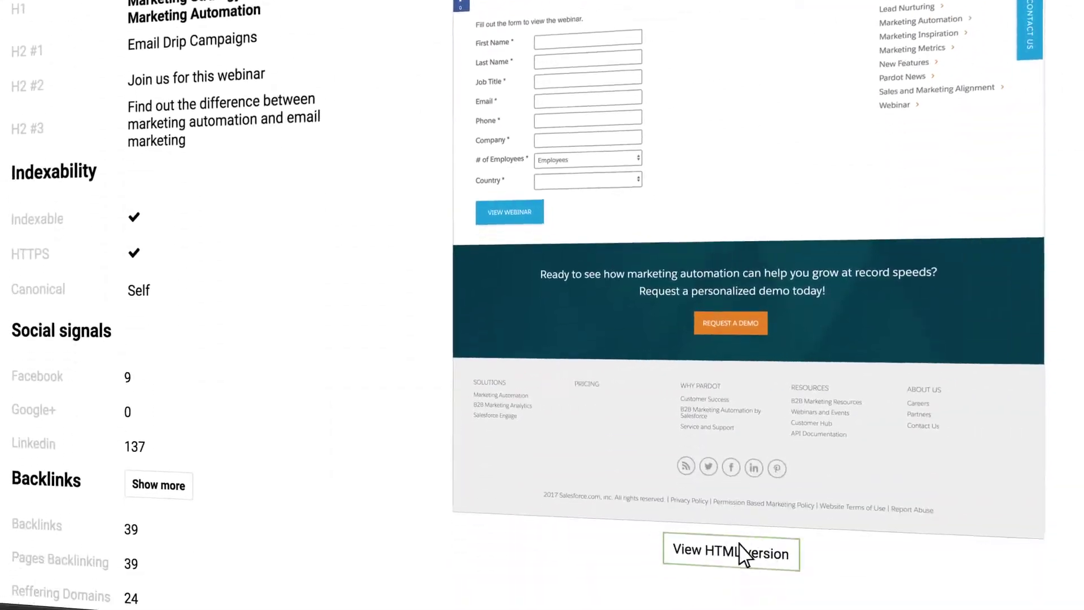
pyautogui.scroll(4, 606, 431)
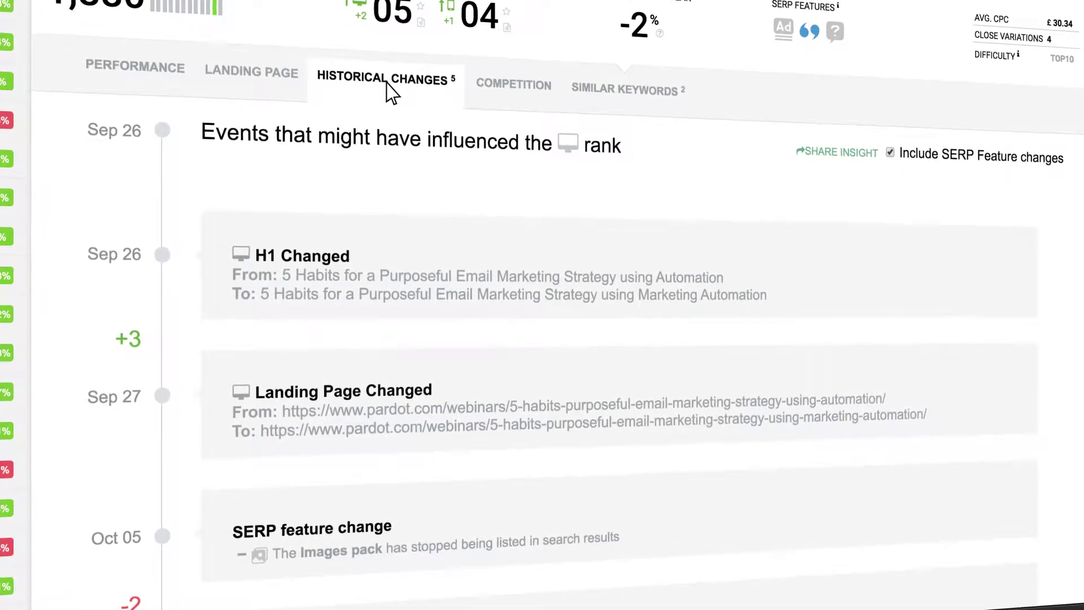
# Show competitors ranking for the keyword and preview mailchimp.com's backlink profile
pyautogui.click(513, 85)
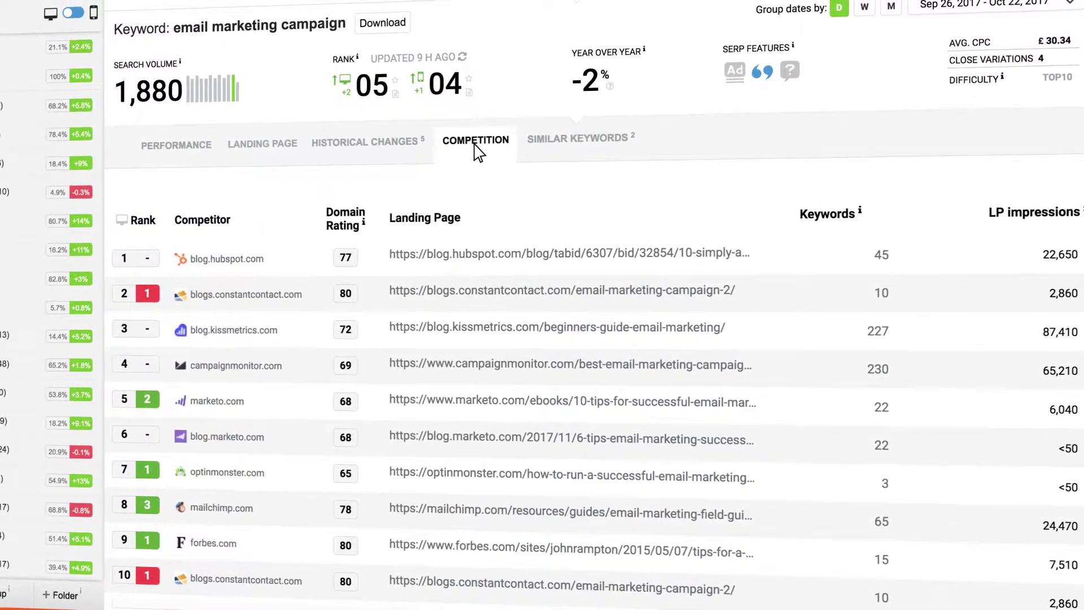
pyautogui.click(346, 507)
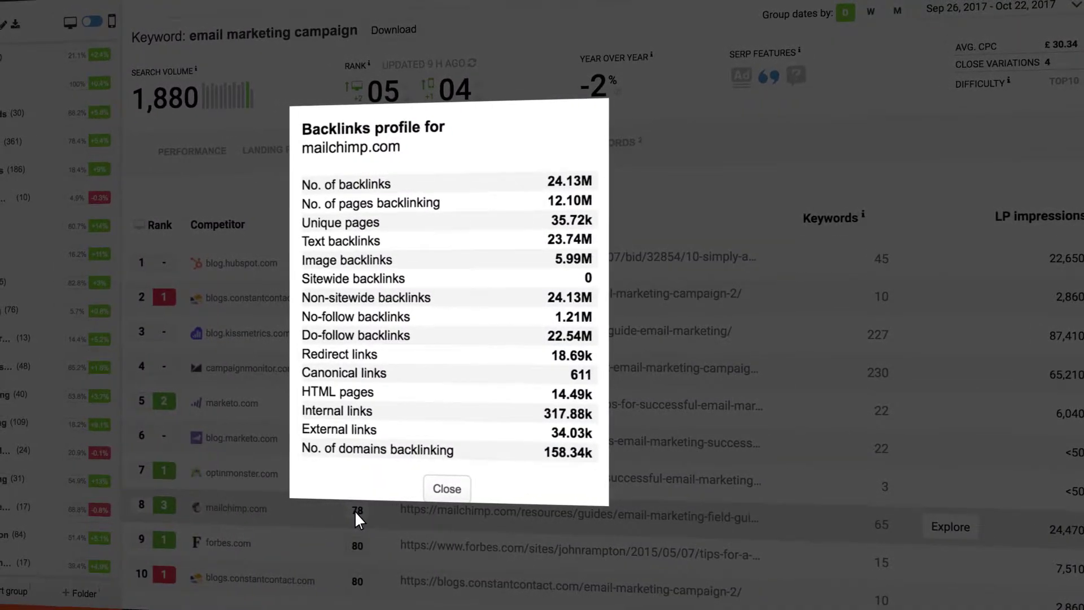
pyautogui.click(355, 511)
pyautogui.moveTo(570, 332)
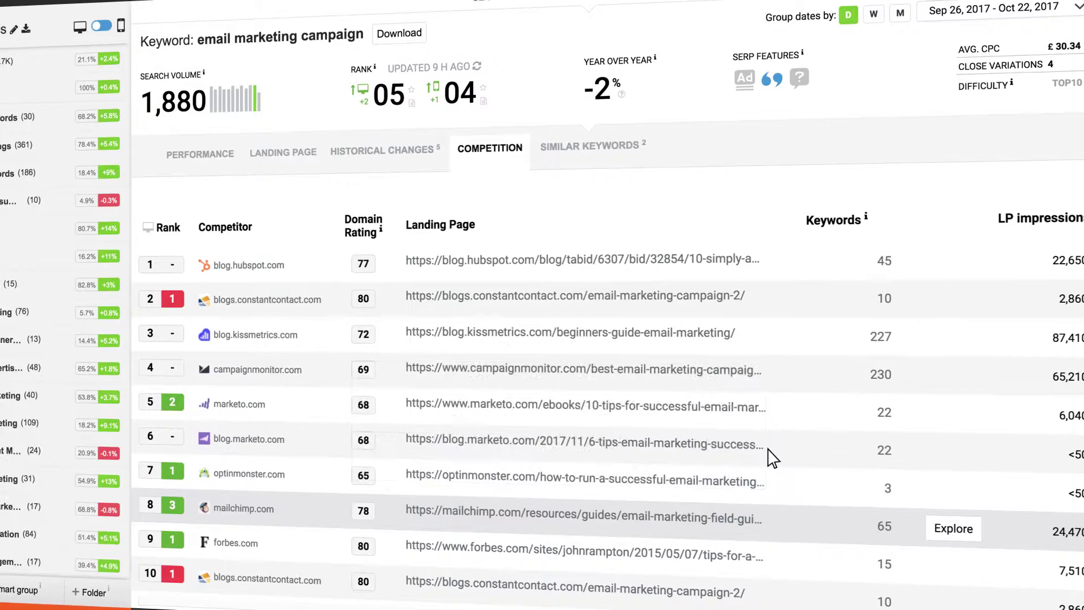
# Review the mailchimp guide page's organic overview, then list similar keywords
pyautogui.click(952, 528)
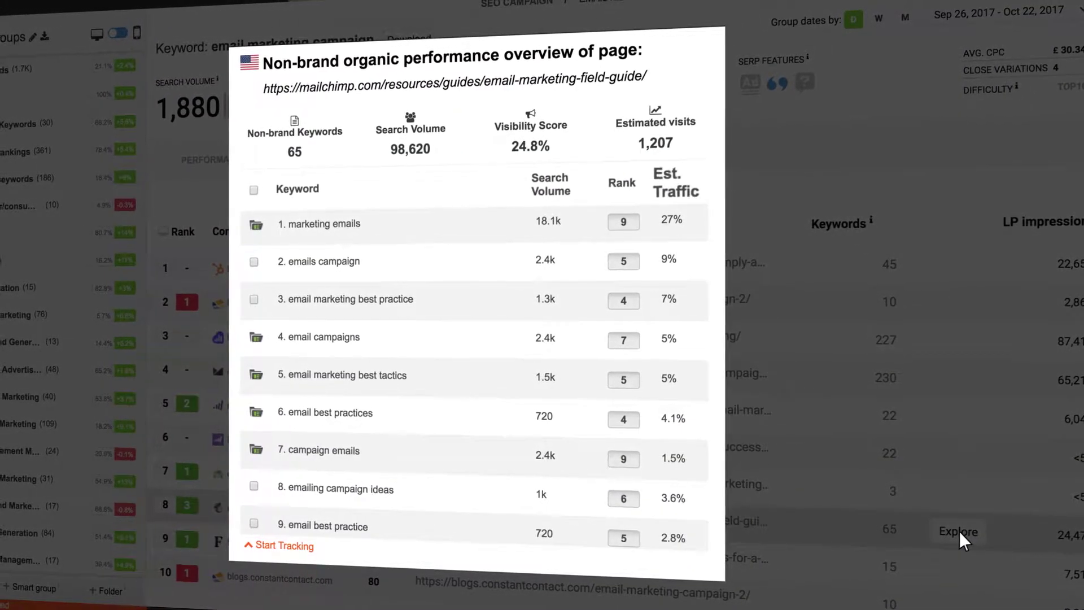
pyautogui.click(960, 531)
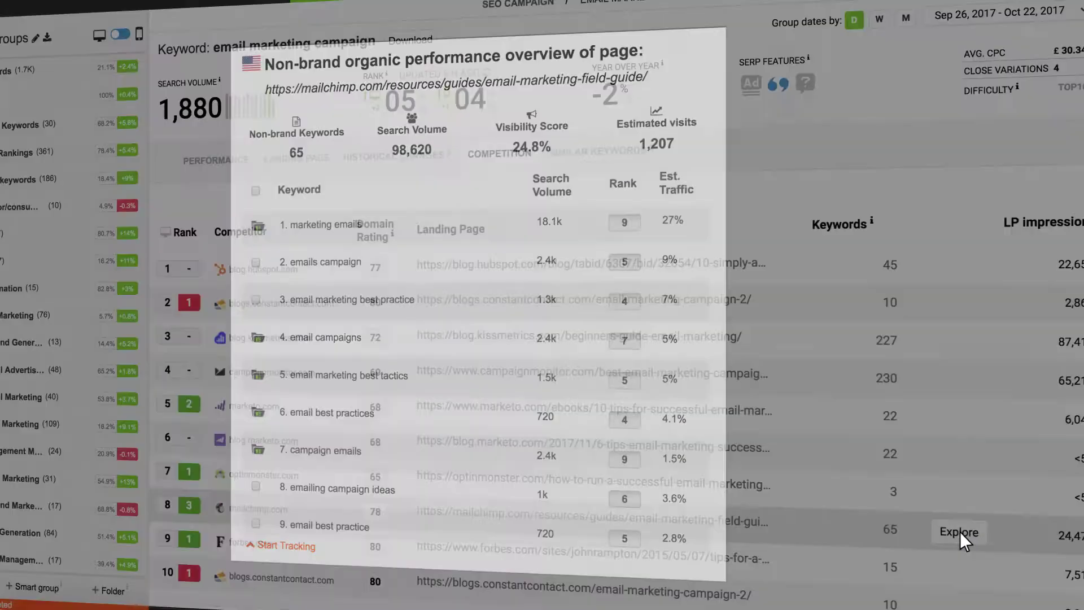
pyautogui.click(667, 180)
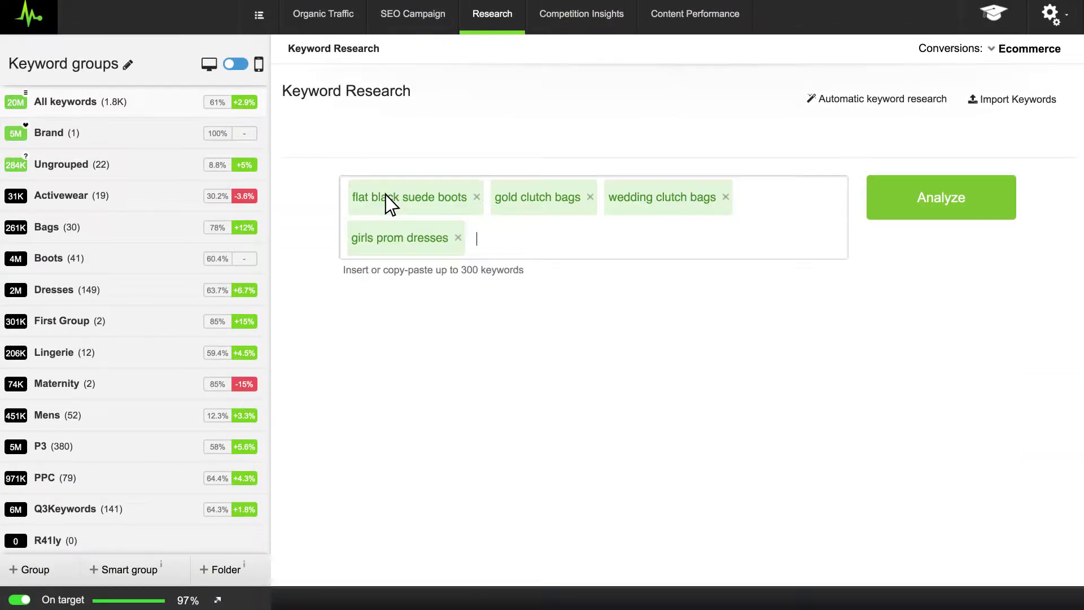
# Analyse flat black suede boots, gold clutch bags, wedding clutch bags and girls prom dresses into group Trend
pyautogui.click(929, 197)
pyautogui.write('tre')
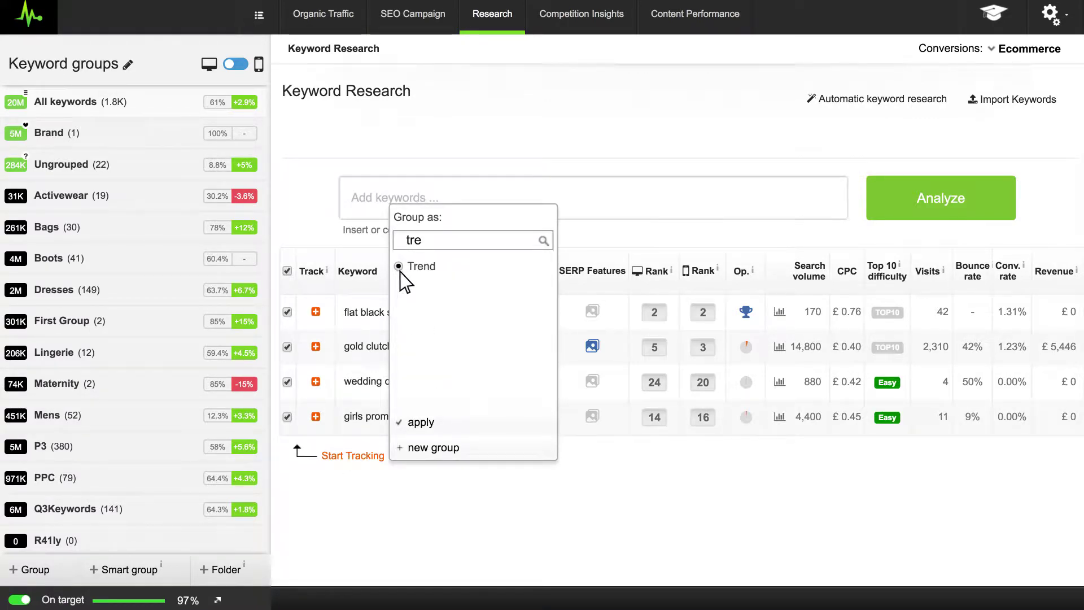
pyautogui.click(420, 422)
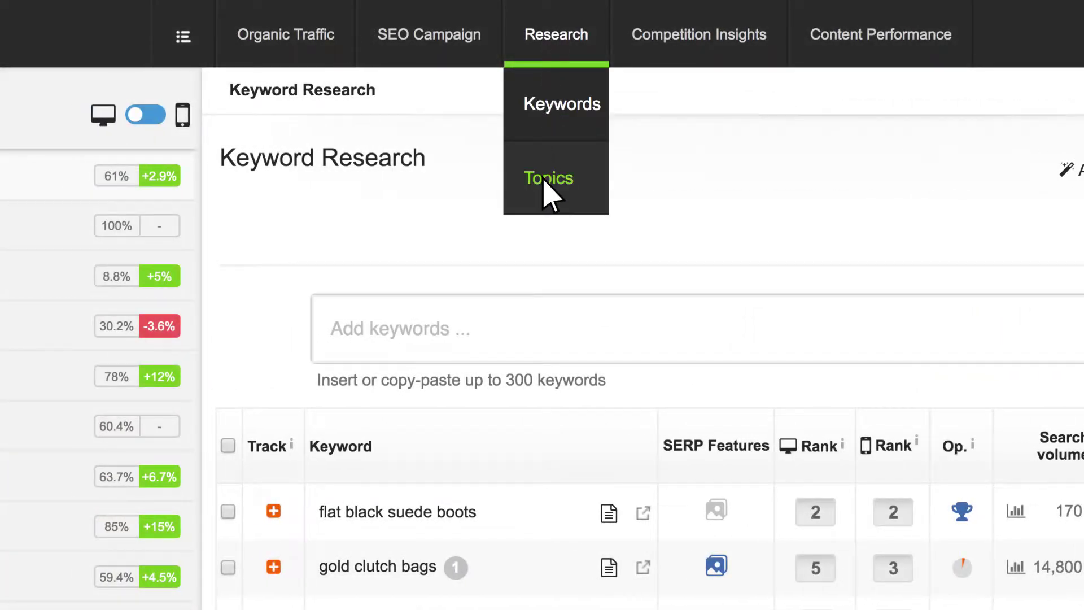
# Run a Topic Explorer search for 'smart watch' to list related keywords
pyautogui.click(546, 180)
pyautogui.write('smart watch')
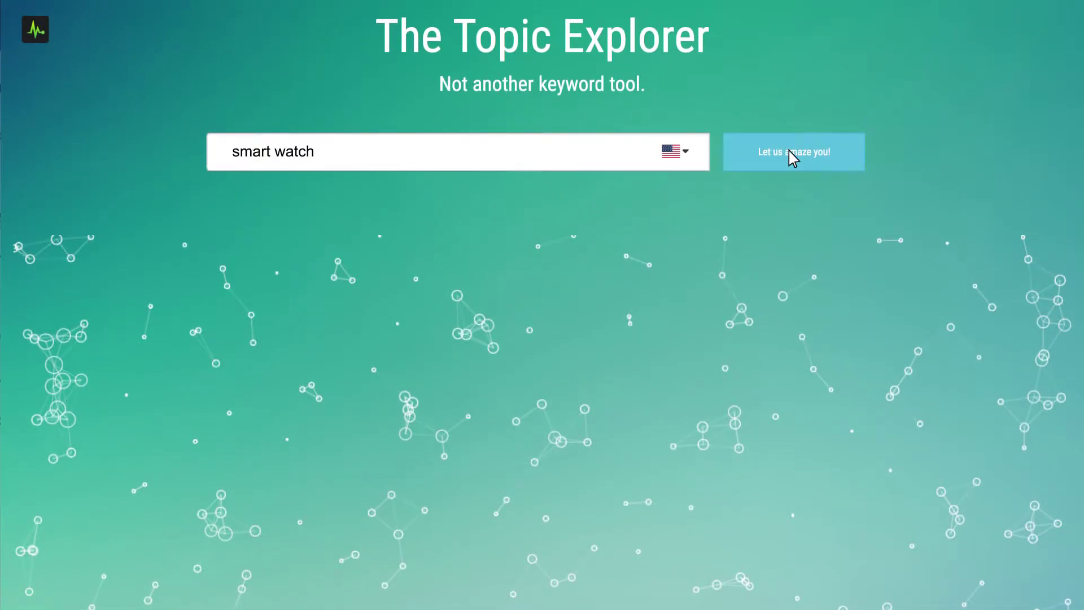
pyautogui.click(789, 151)
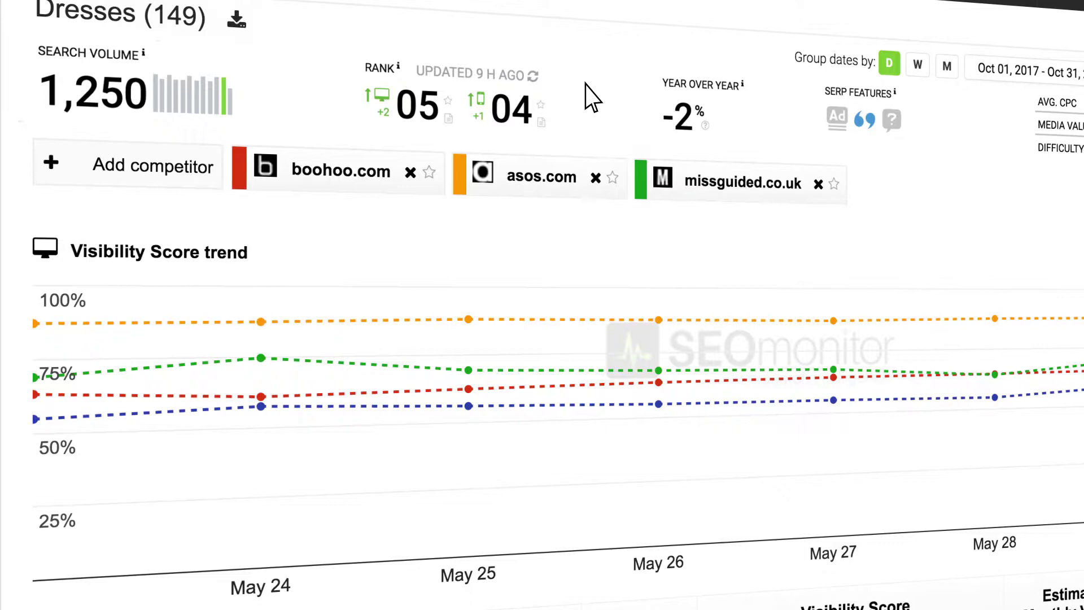
pyautogui.moveTo(469, 322)
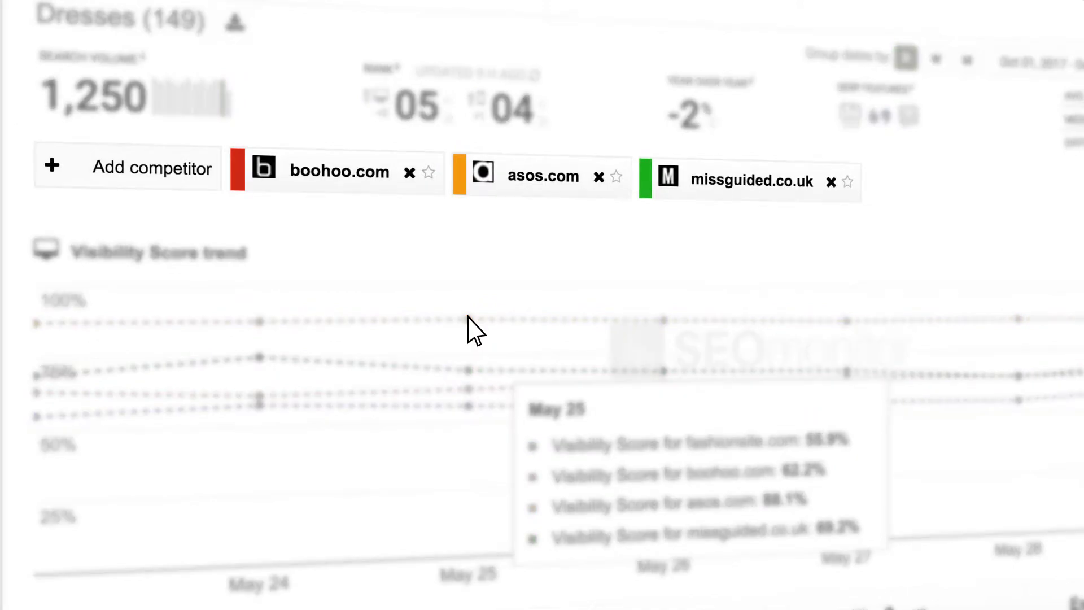
# Bring up the suggested competitors list for Dresses so debenhams.com can be added
pyautogui.click(135, 168)
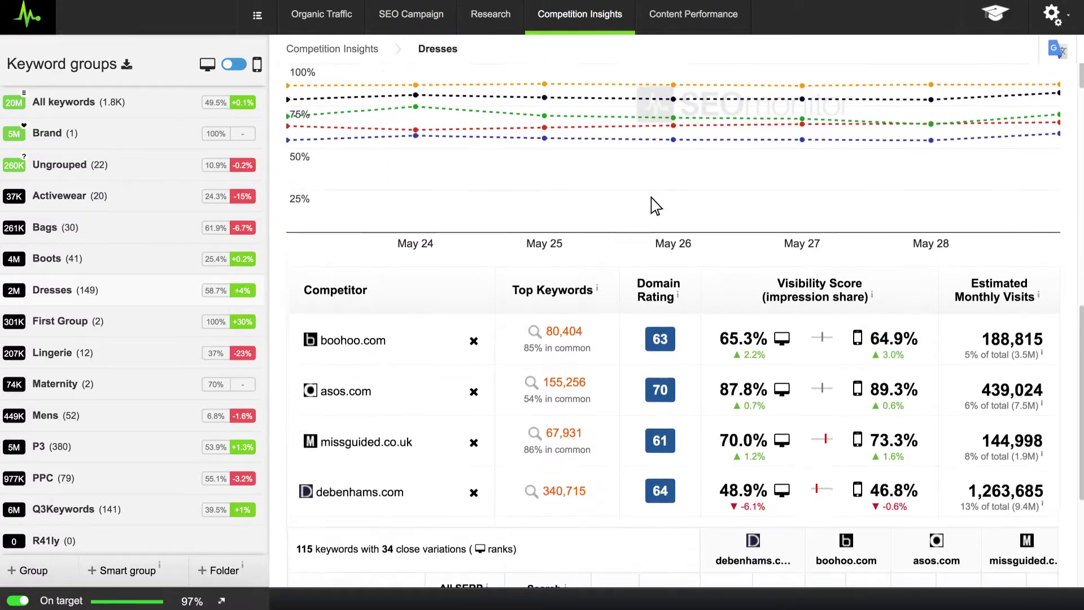
pyautogui.scroll(-2, 651, 197)
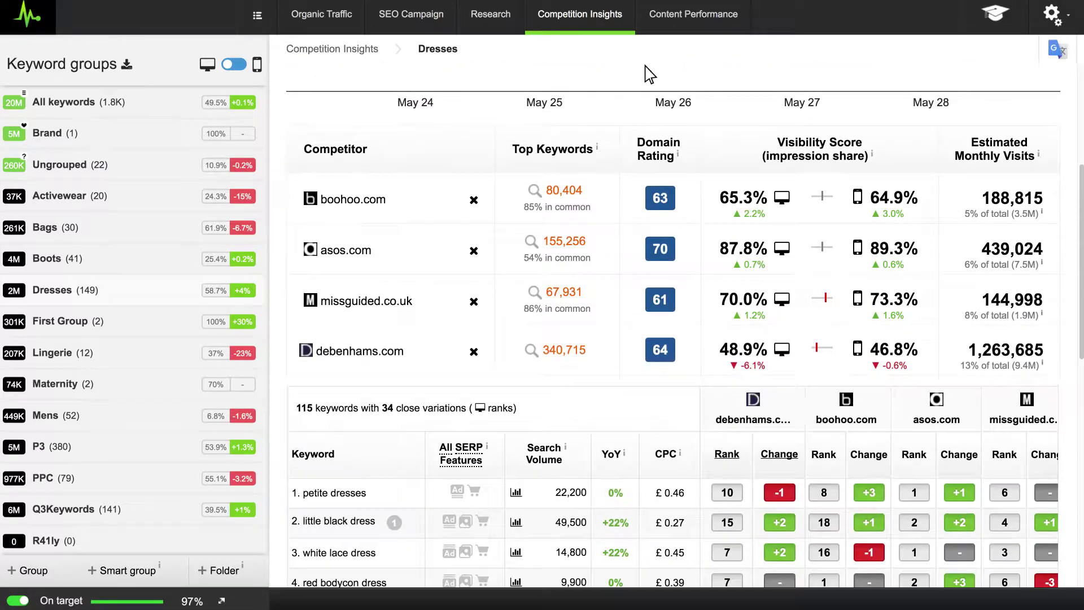
pyautogui.click(550, 241)
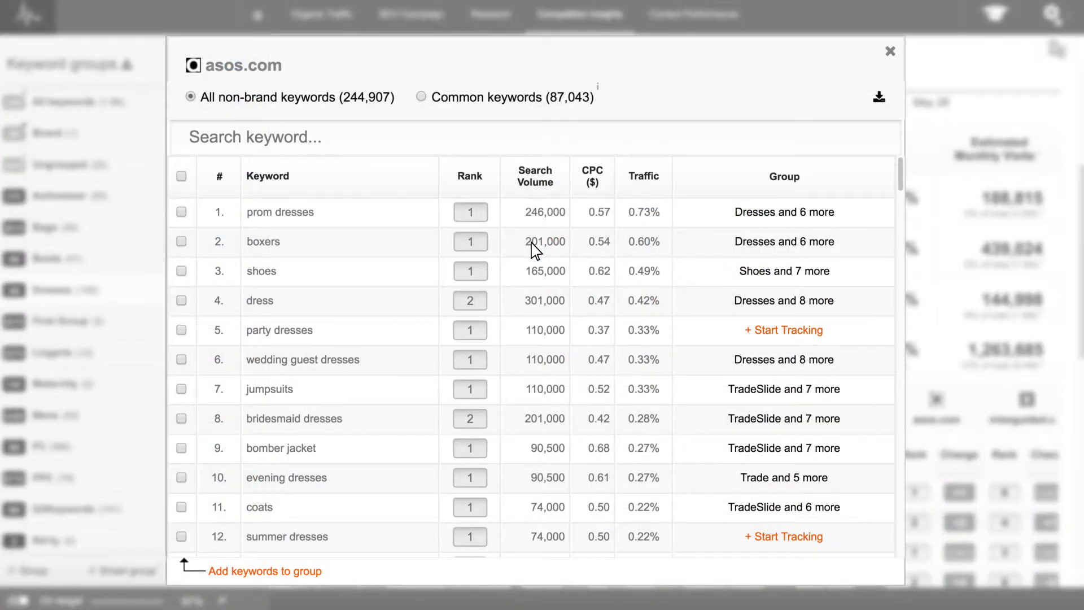
pyautogui.press('Escape')
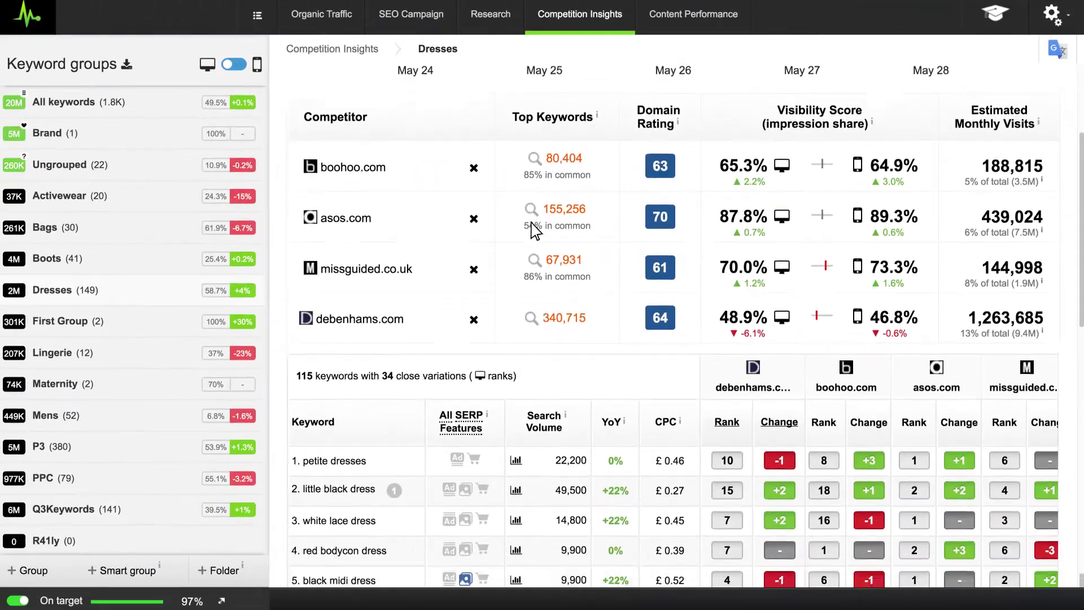
pyautogui.scroll(-5, 529, 93)
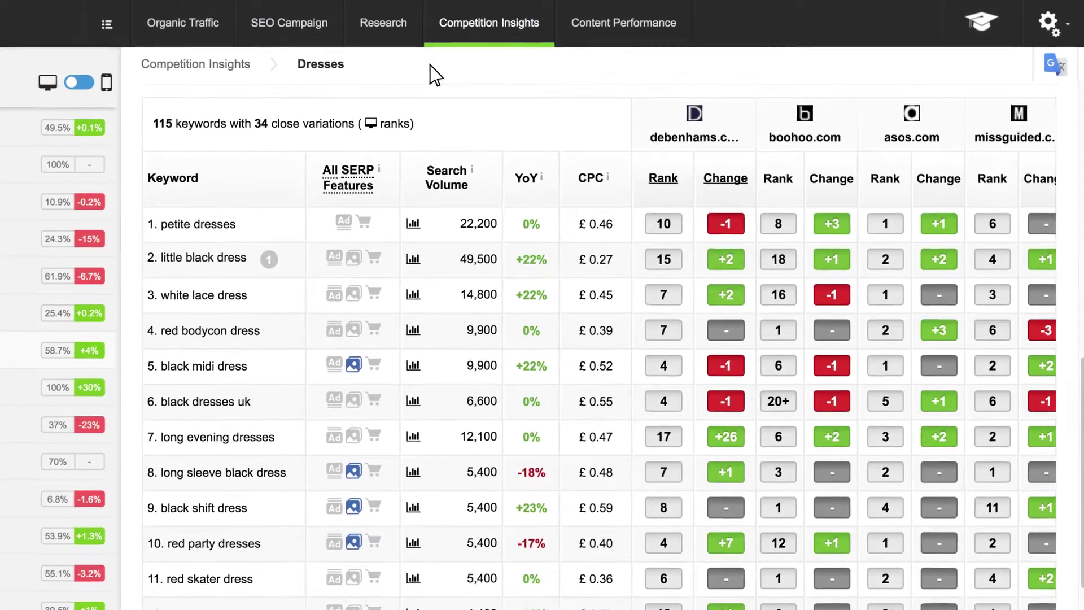
pyautogui.click(668, 255)
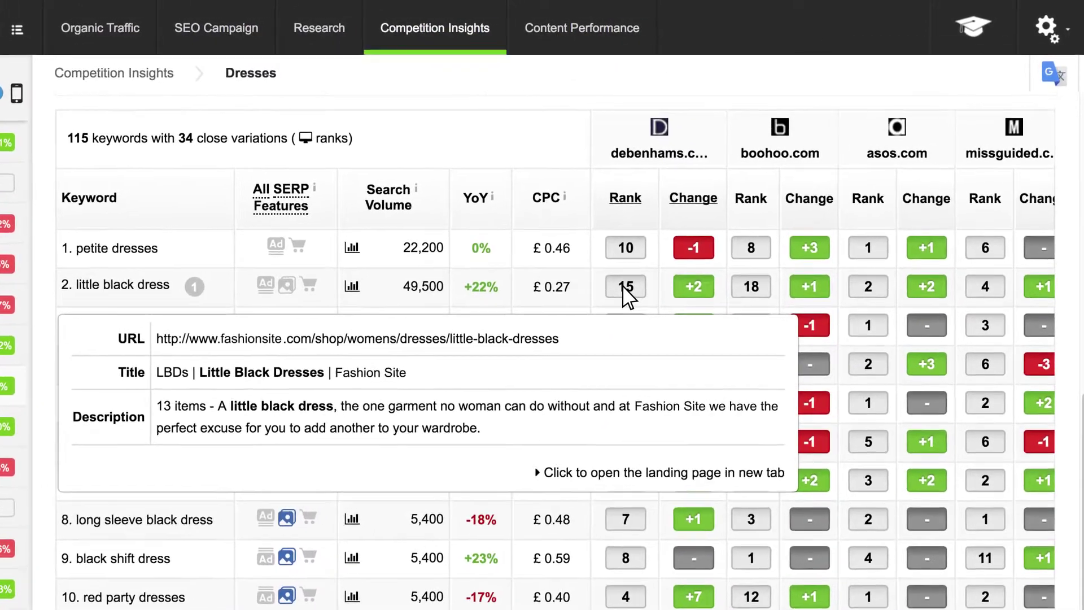
pyautogui.scroll(10, 613, 303)
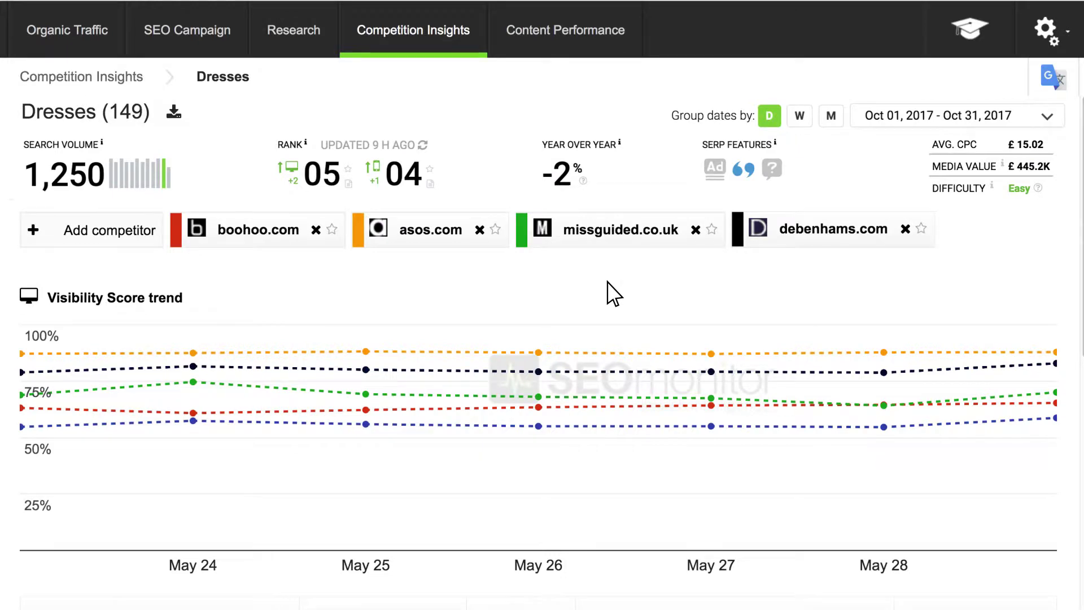
# Open the CSV/PDF export options for the Dresses (149) data
pyautogui.click(174, 112)
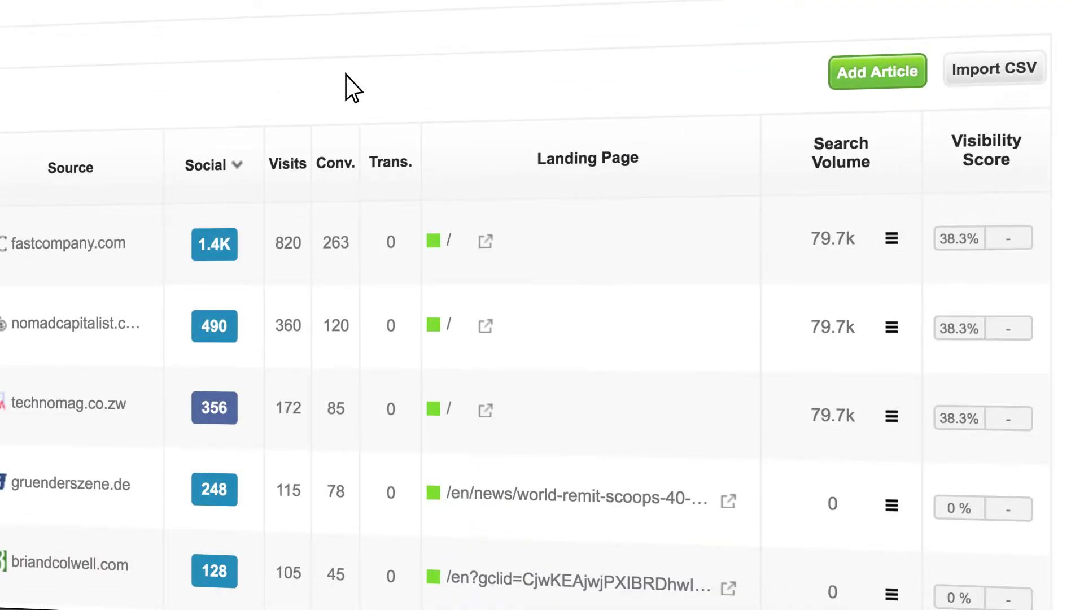
# Open the Add new article dialog in Content Performance
pyautogui.click(873, 72)
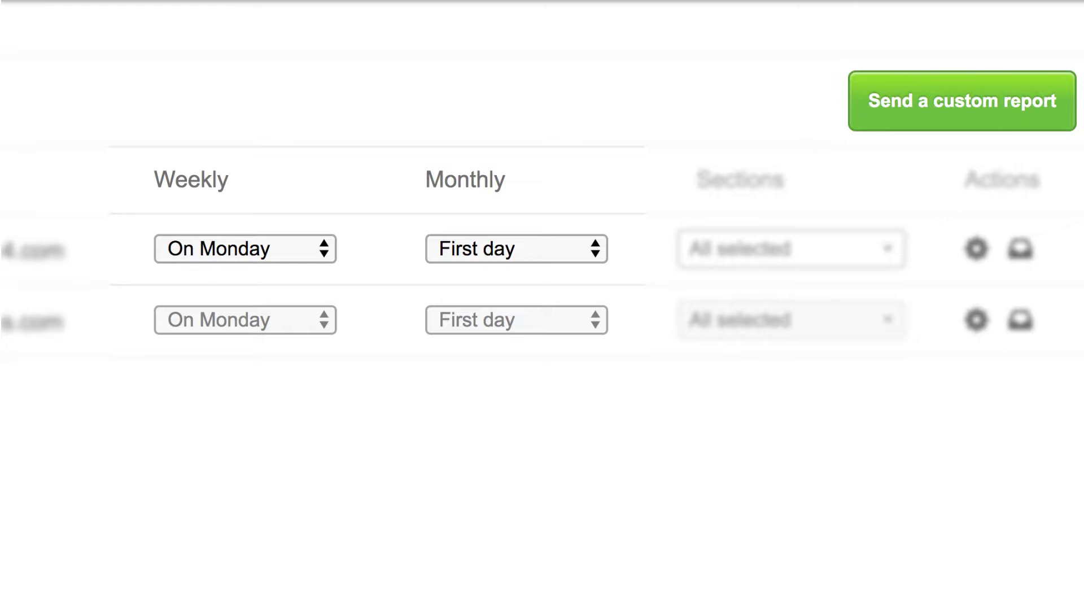
# Customize the first campaign's scheduled report and bring up its Sections list
pyautogui.click(1010, 222)
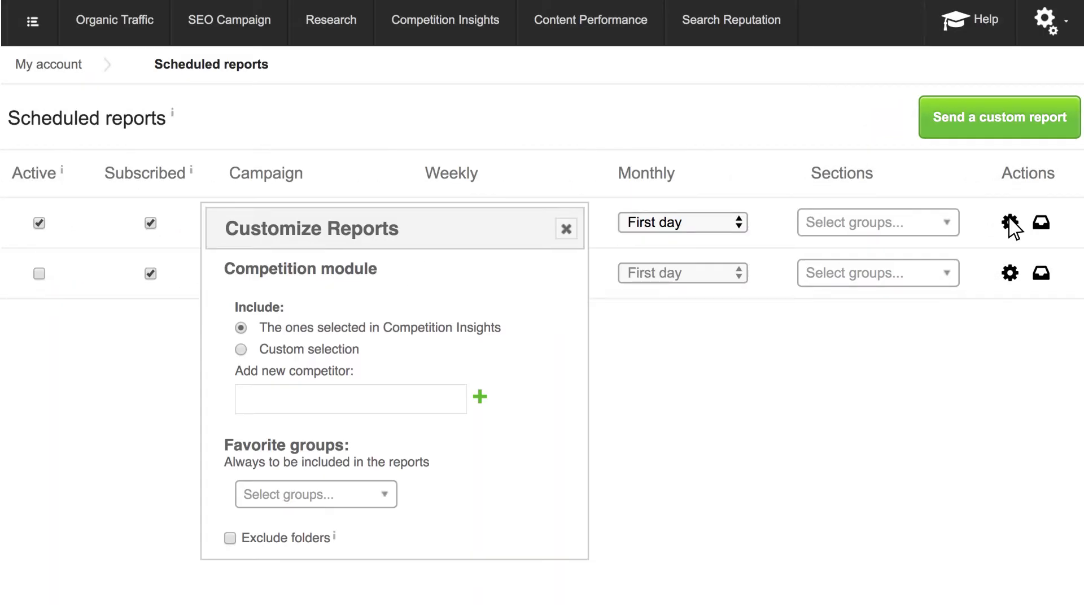
pyautogui.click(921, 222)
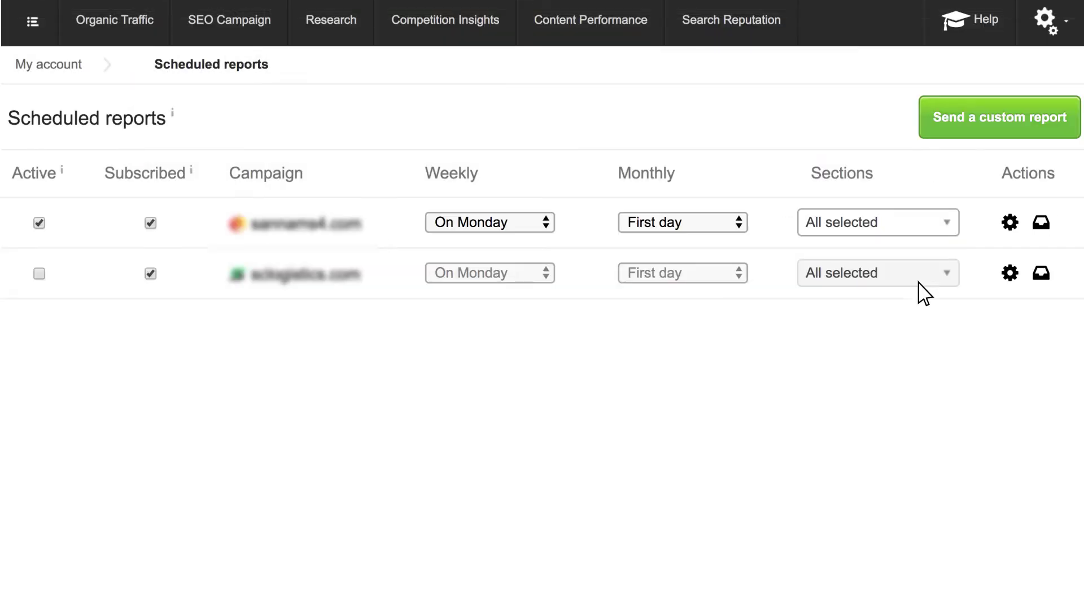
# View the previously sent reports for pardot.com
pyautogui.click(1041, 222)
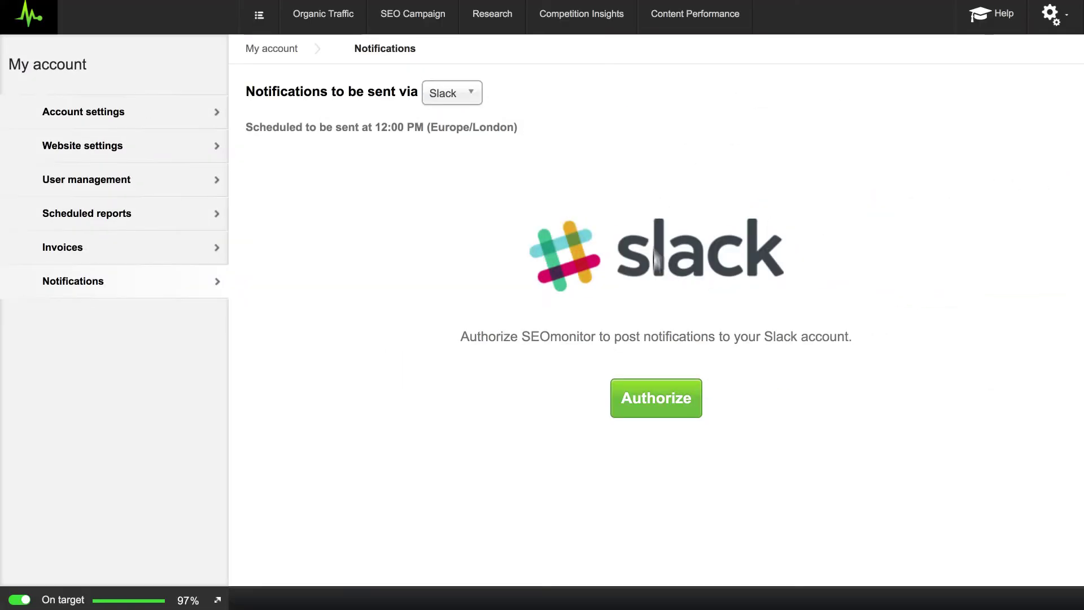
# Authorize Slack posting, restrict notifications to selected groups, and review delivery method options
pyautogui.click(653, 402)
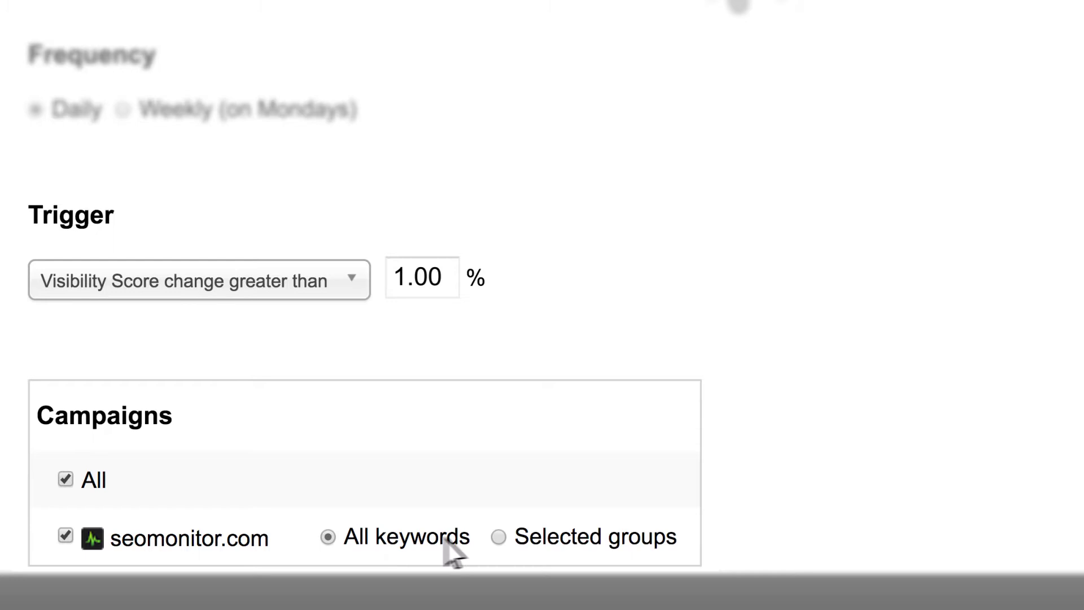
pyautogui.click(498, 536)
pyautogui.click(711, 538)
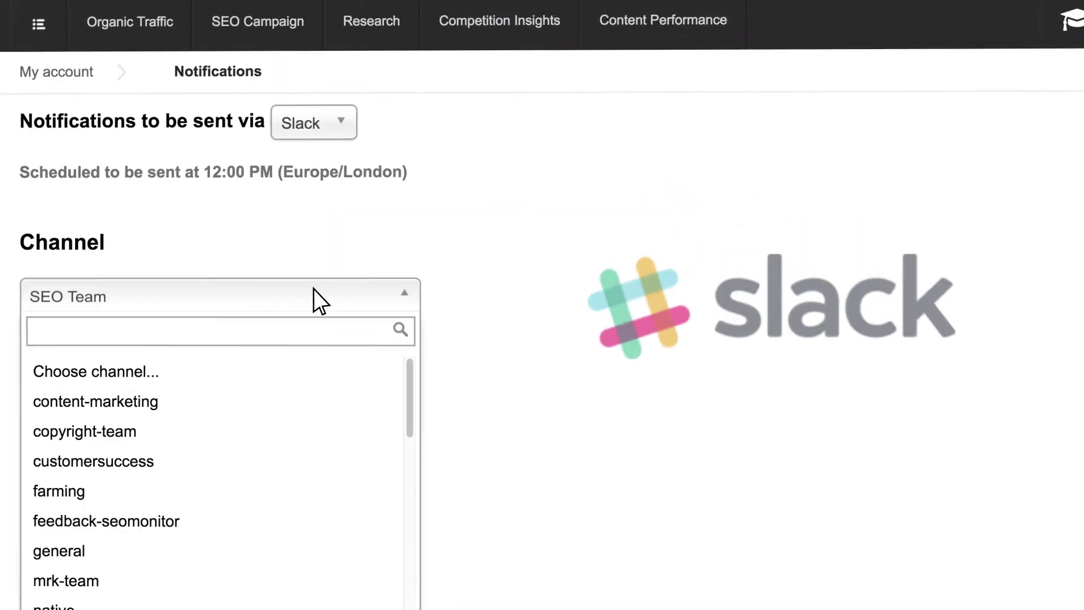
pyautogui.click(315, 123)
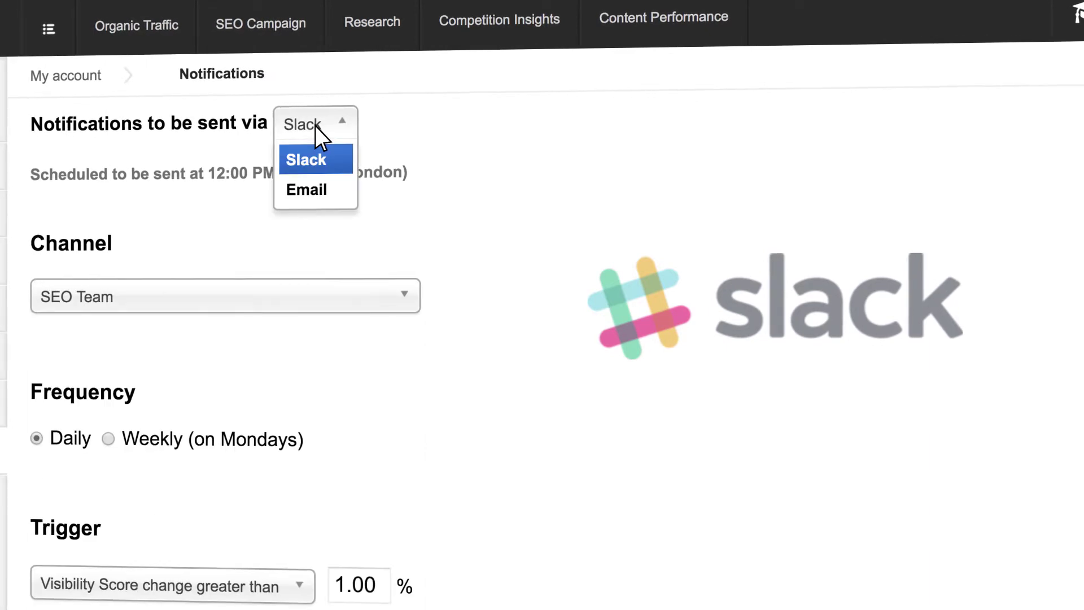